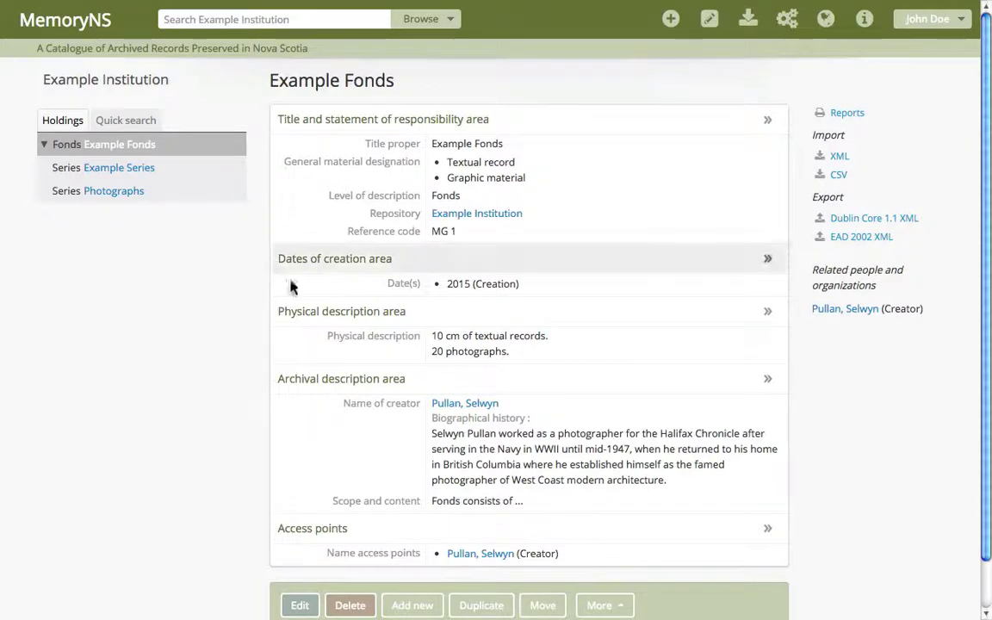
Open the Link digital object page for Example Fonds from its More menu.
scroll(412, 336, down, 1)
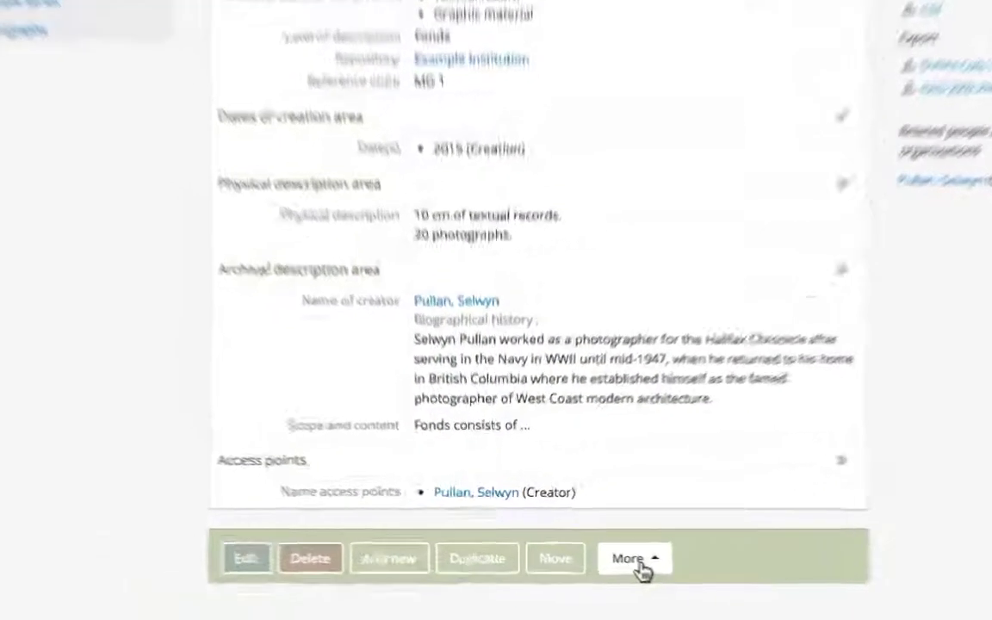
click(608, 566)
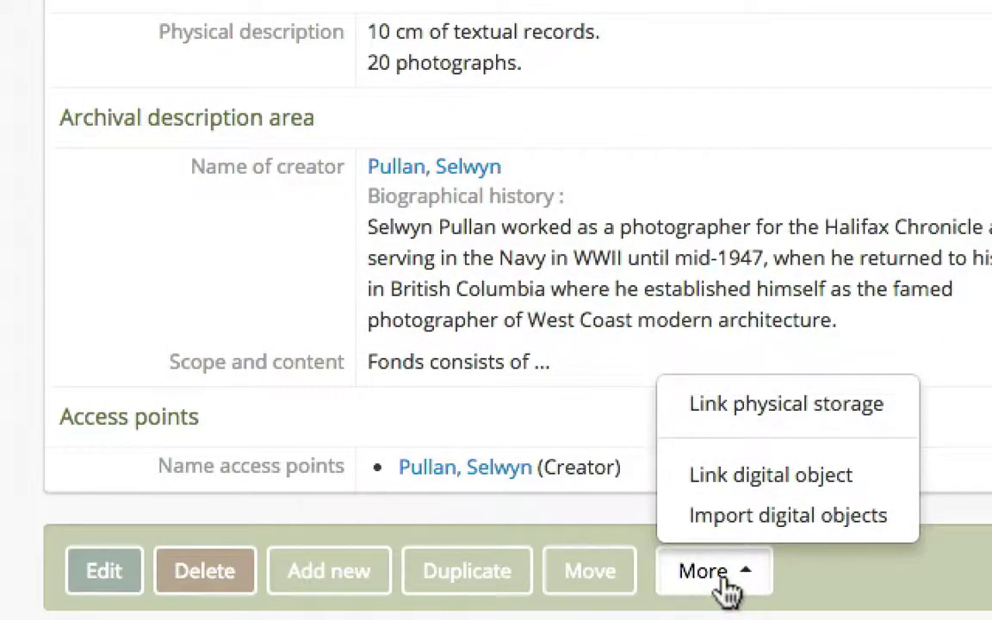
click(740, 482)
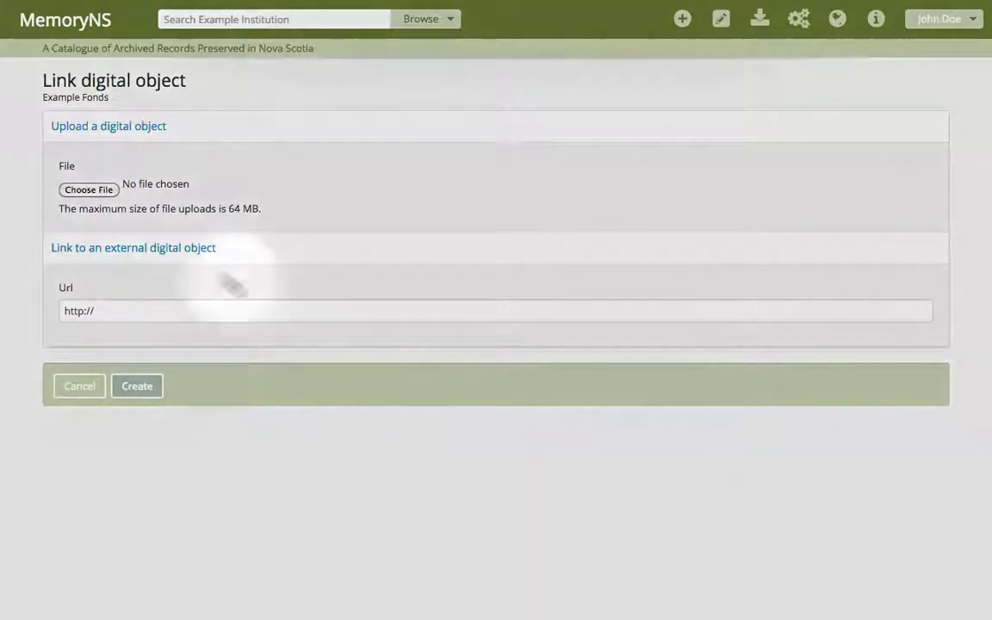
Upload rocky-mountains-384683_1920.jpg and create it as the fonds' digital object.
click(90, 190)
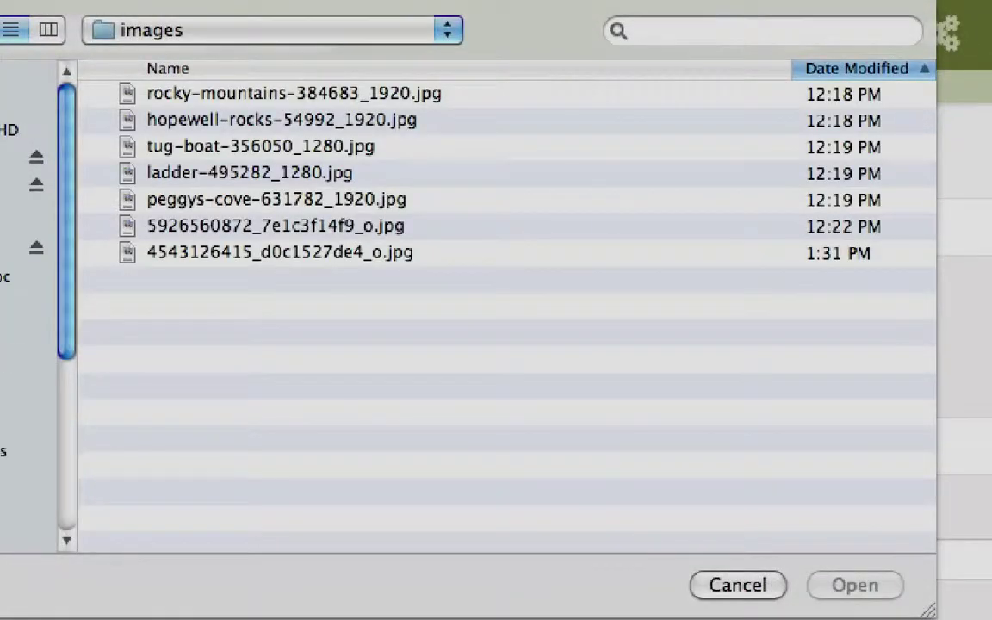
click(281, 96)
click(855, 586)
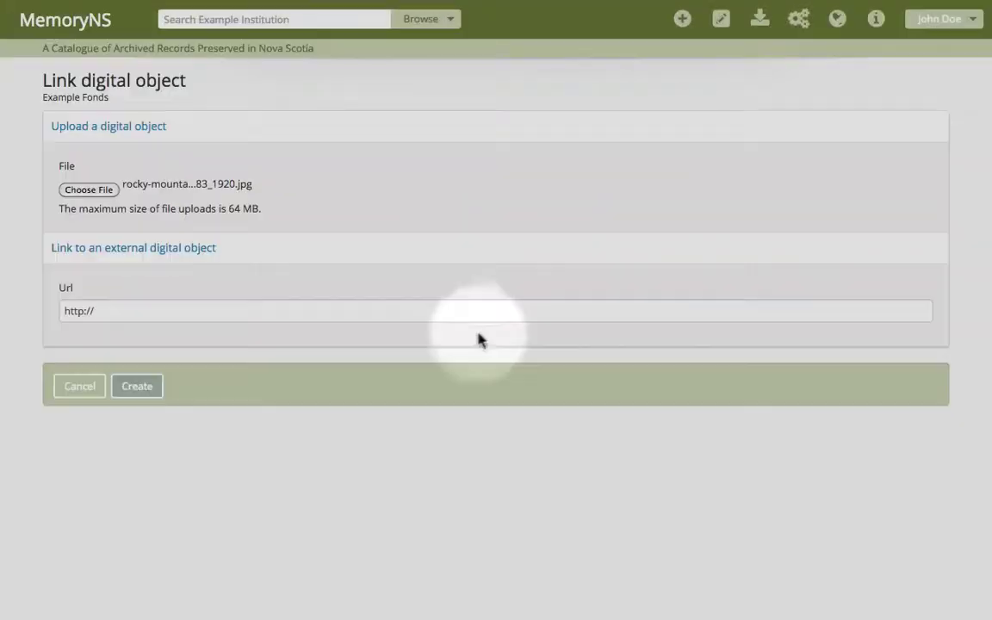
click(142, 389)
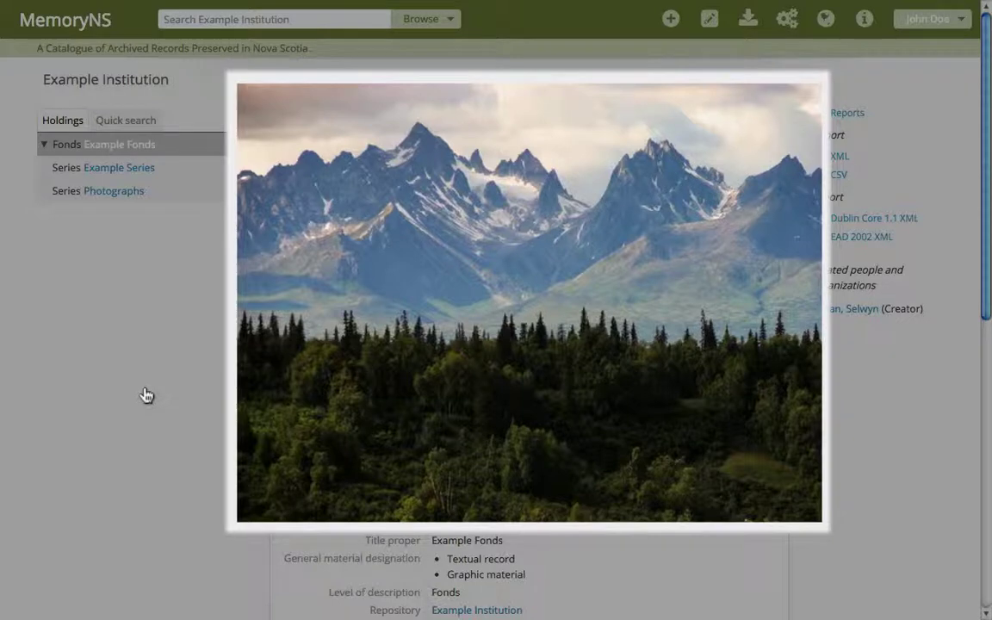
Open the Edit digital object page for the attached rocky mountains photo.
scroll(146, 395, down, 7)
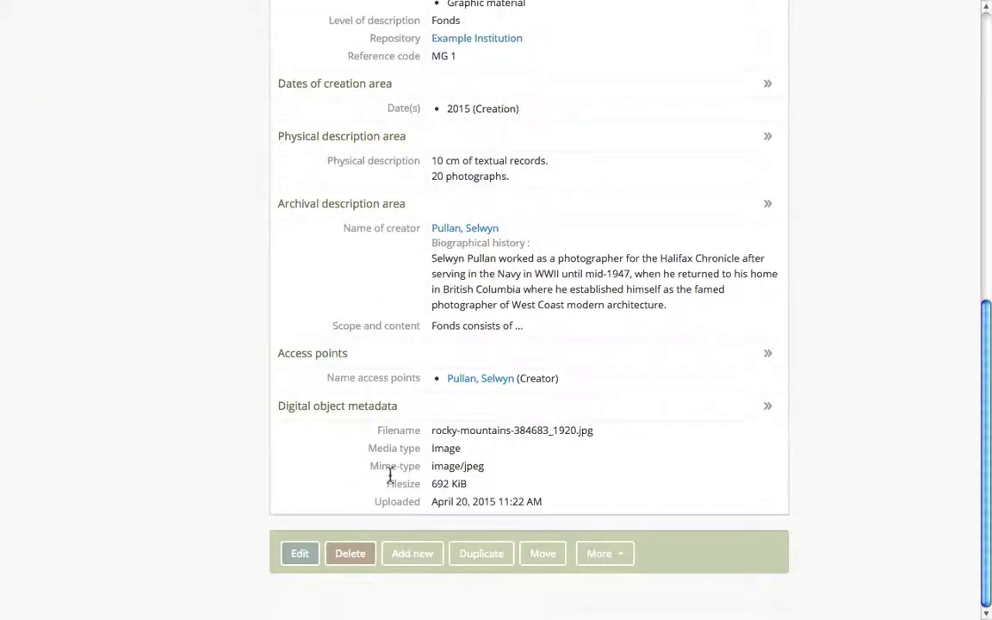
click(599, 554)
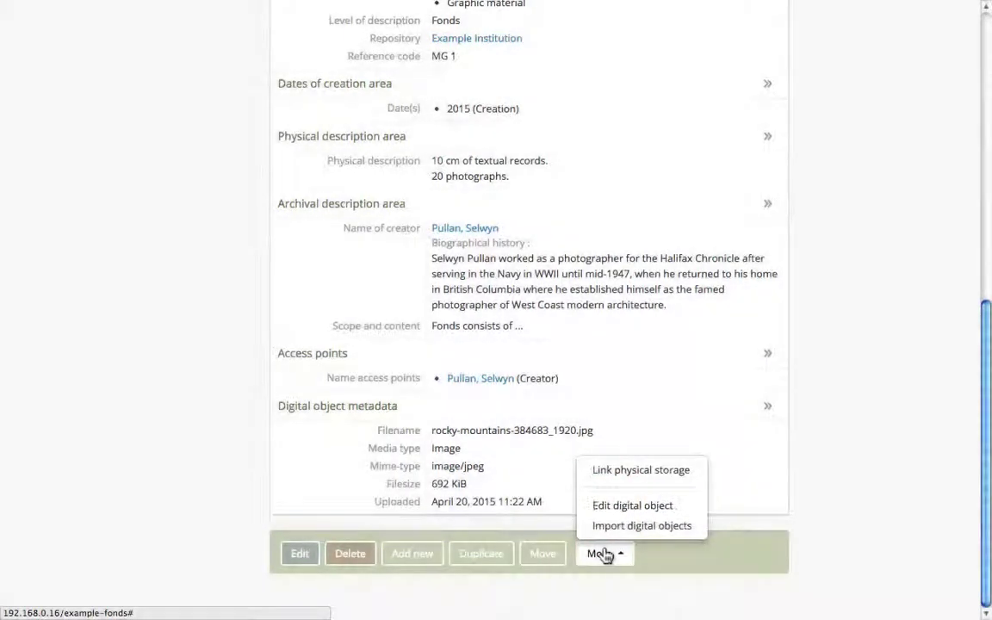
click(629, 506)
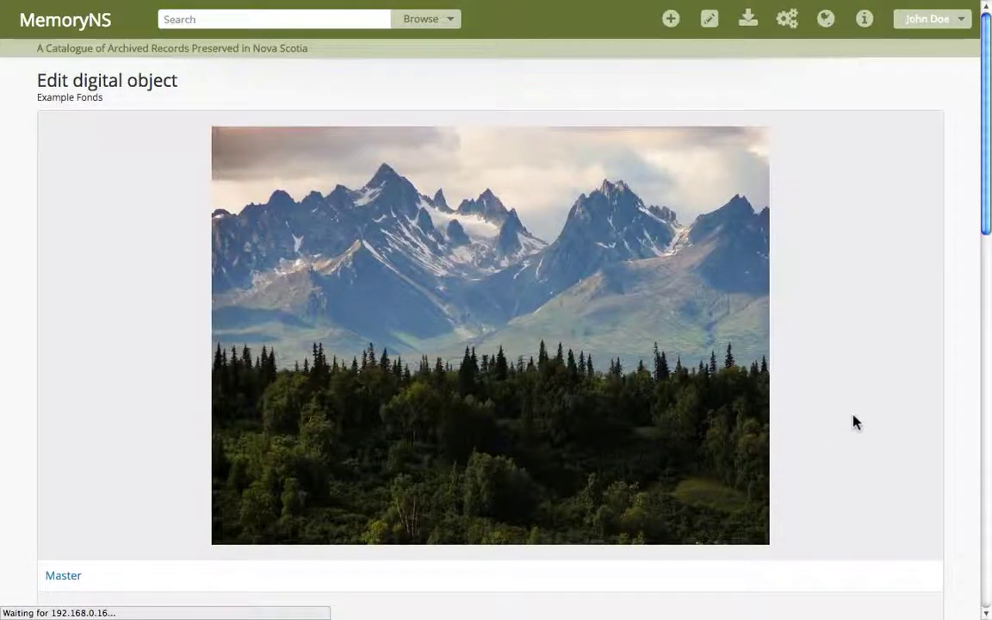
Review the 692 KiB master, 57.5 KiB reference and 10.5 KiB thumbnail representations.
scroll(855, 422, down, 6)
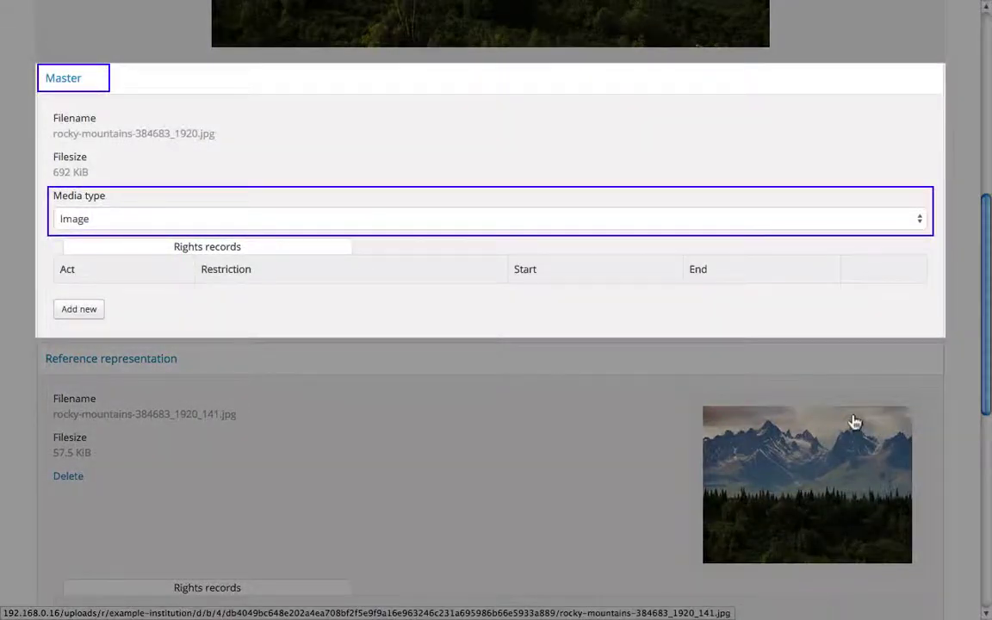
scroll(855, 422, down, 1)
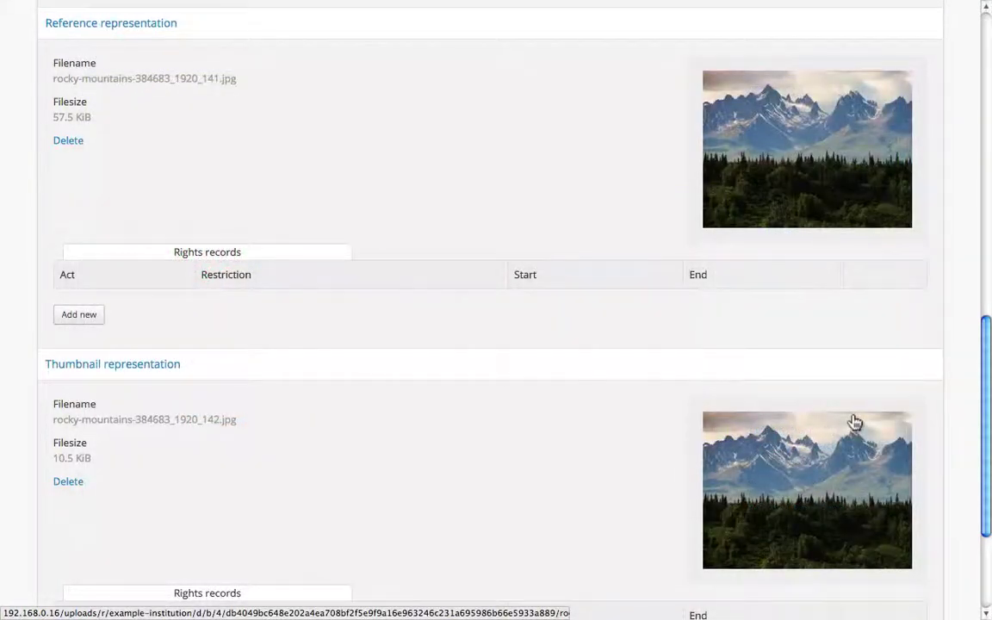
scroll(854, 421, down, 5)
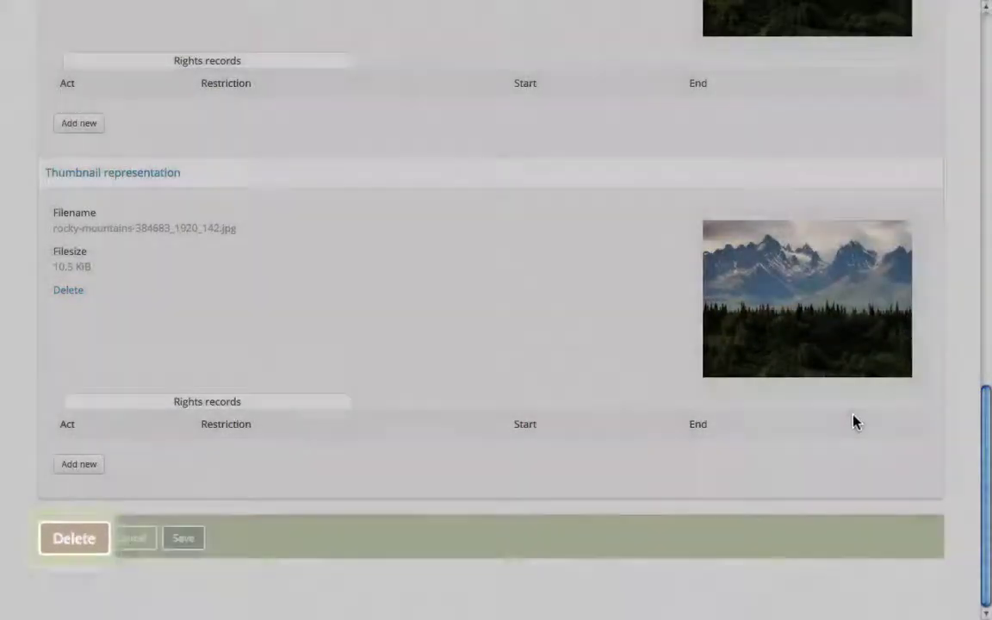
scroll(855, 422, up, 3)
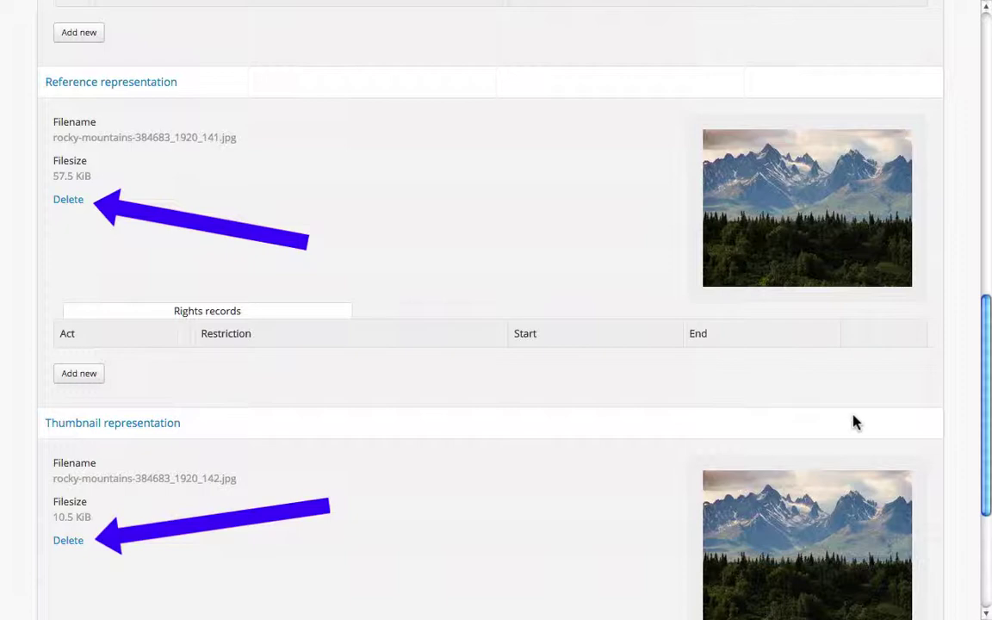
scroll(855, 421, up, 6)
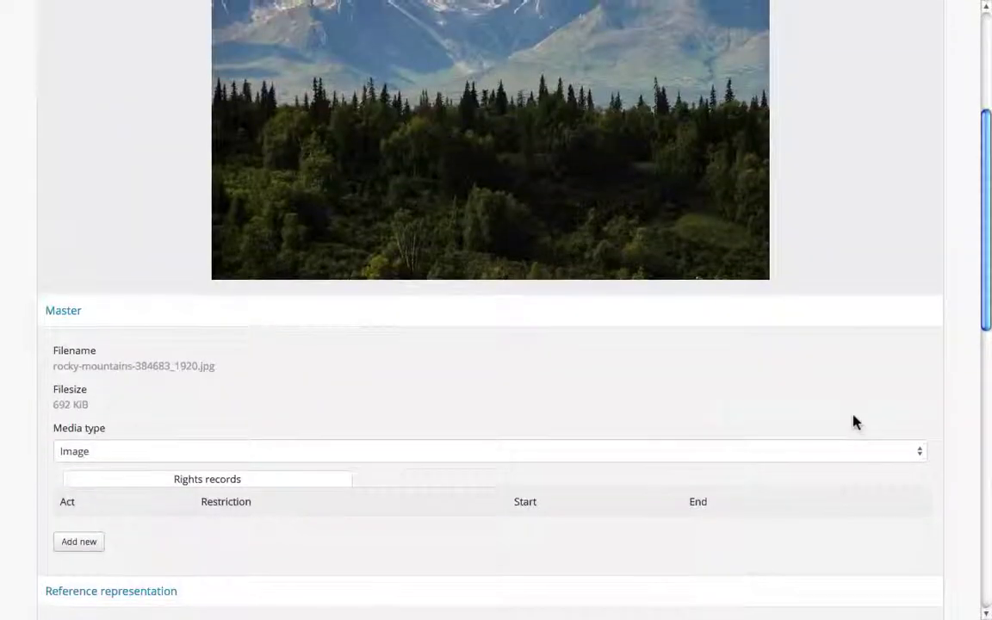
Leave the master file's media type as Image and return to the Example Fonds options.
click(831, 442)
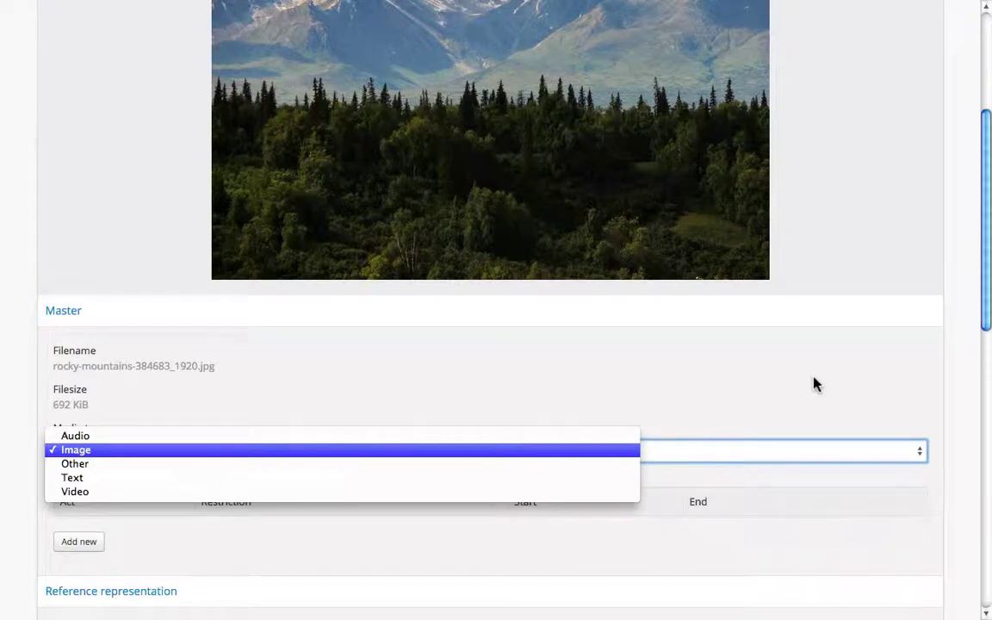
click(815, 384)
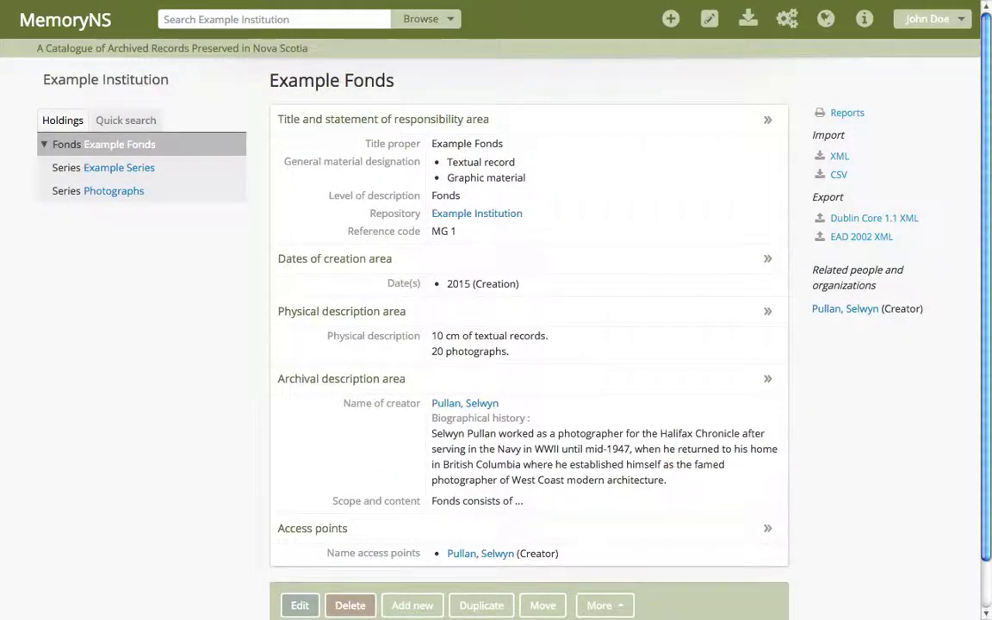
click(614, 605)
Reopen Link digital object and copy the Flickr Original-size link for Lincoln Park Playfield, 1909.
click(636, 560)
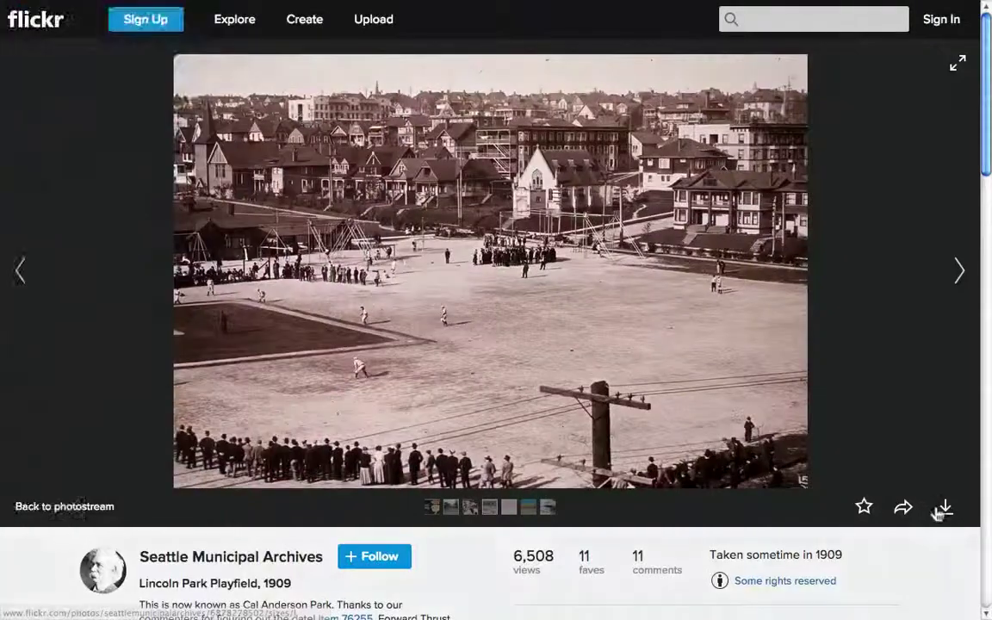
click(943, 507)
right_click(890, 449)
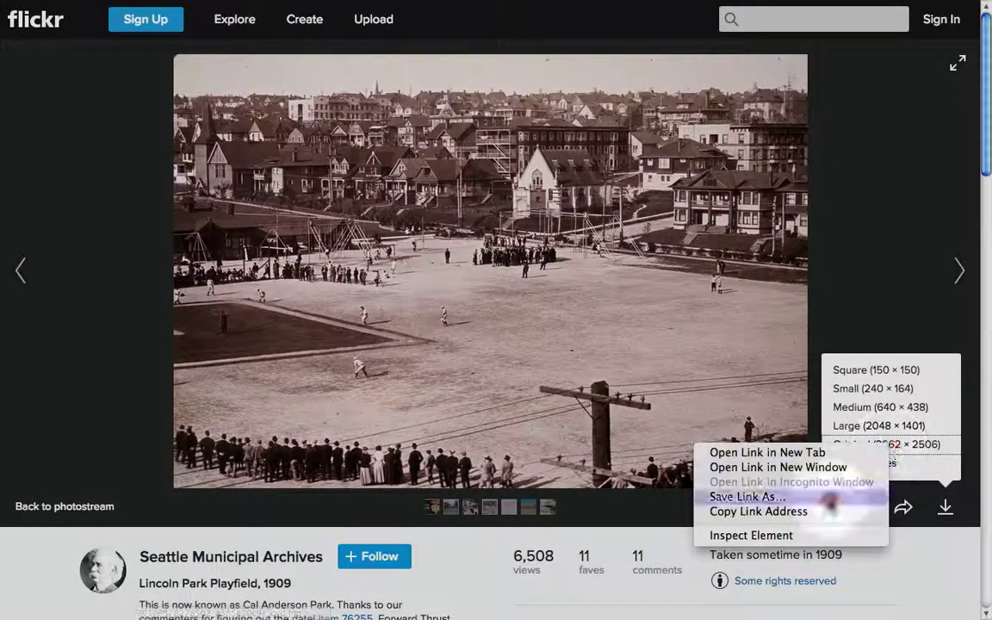
click(818, 514)
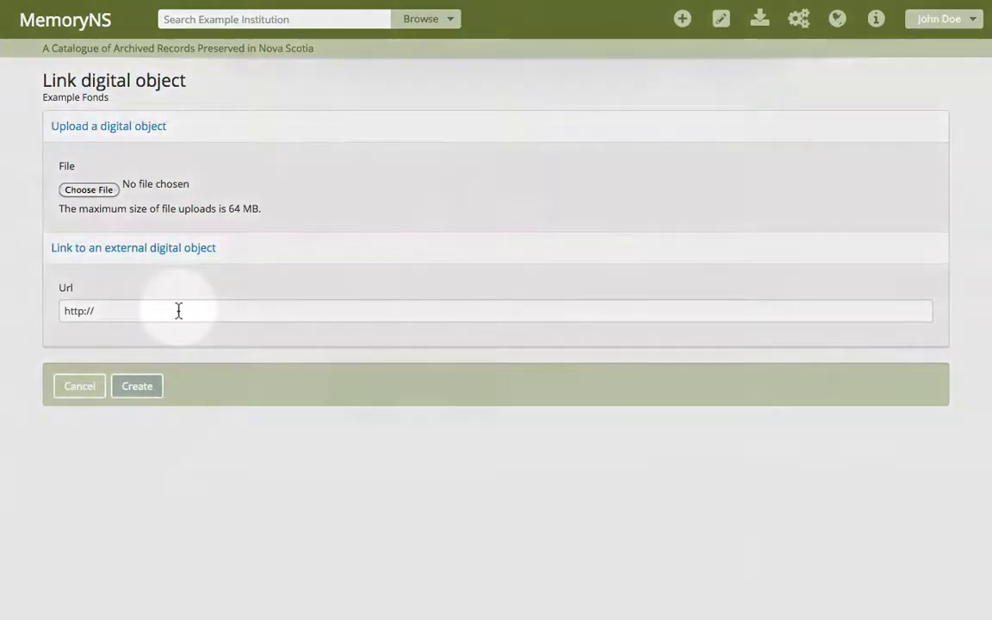
click(178, 310)
drag(178, 310, 44, 284)
key(BackSpace)
right_click(73, 309)
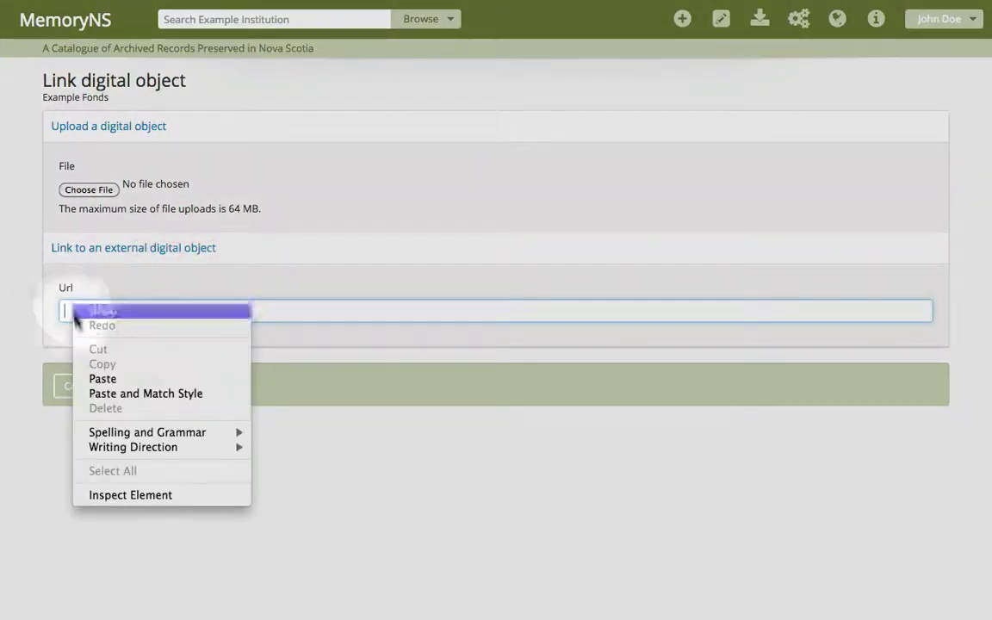
click(95, 376)
click(133, 386)
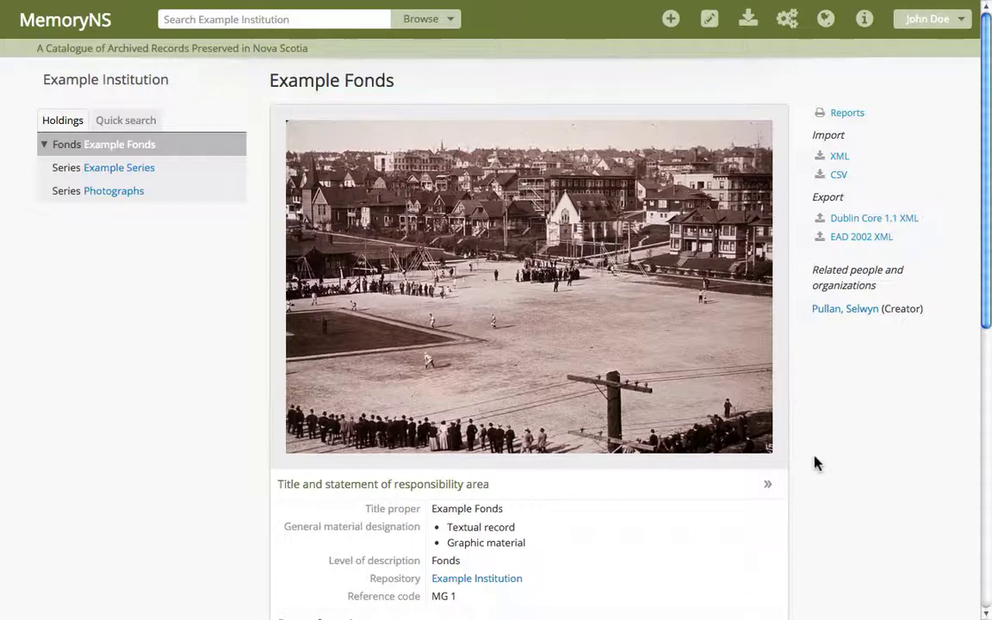
Open the Photographs series and choose Import digital objects from its More menu.
click(117, 192)
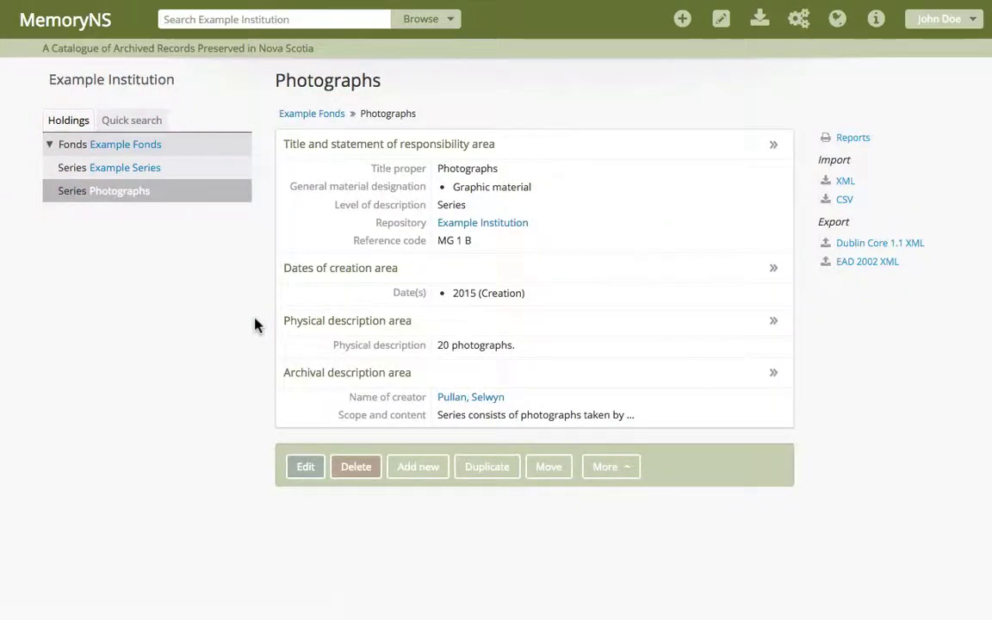
click(605, 466)
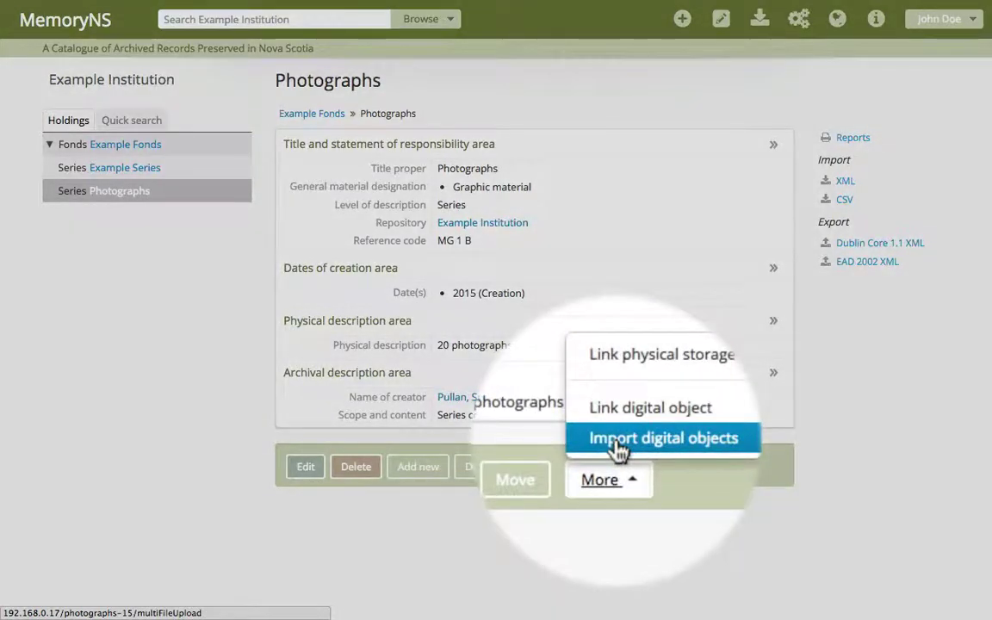
click(617, 448)
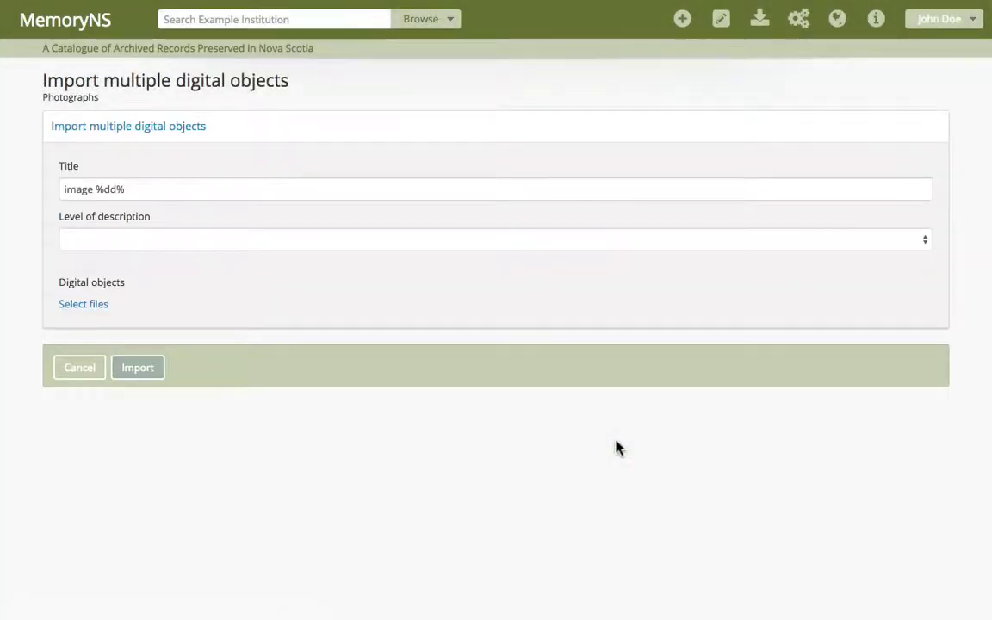
Select the hopewell-rocks, tug-boat, ladder and rocky-mountains images for the batch import.
click(84, 303)
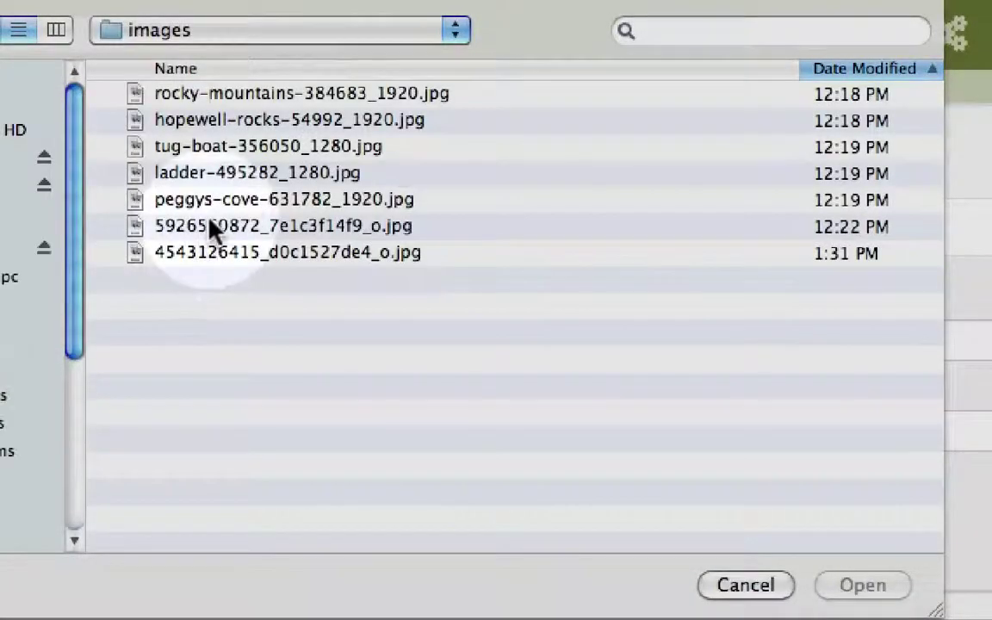
click(212, 95)
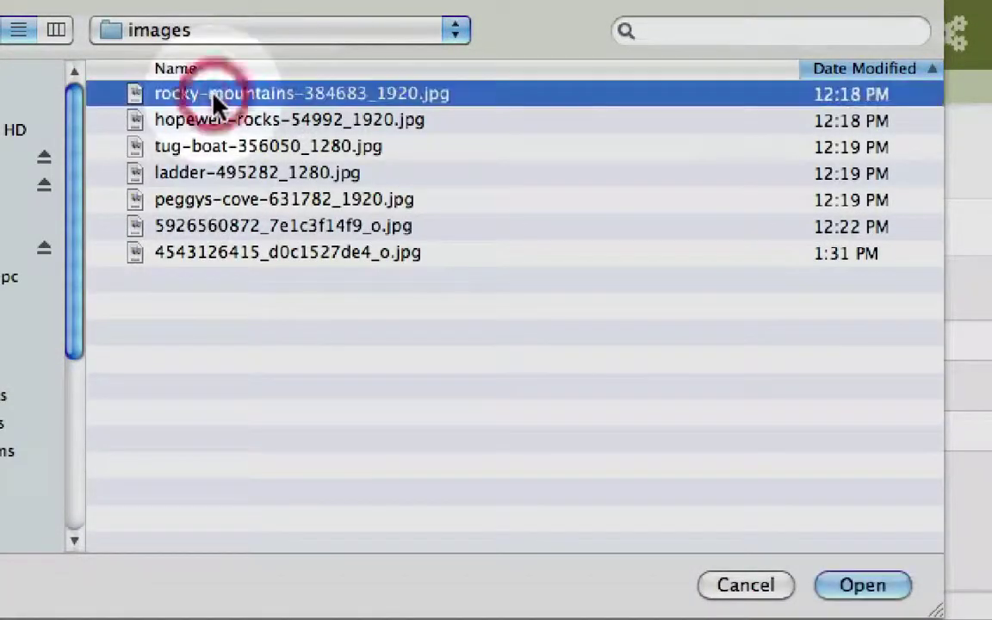
key(shift+Down)
key(shift+Down)
key(shift+Down)
click(876, 587)
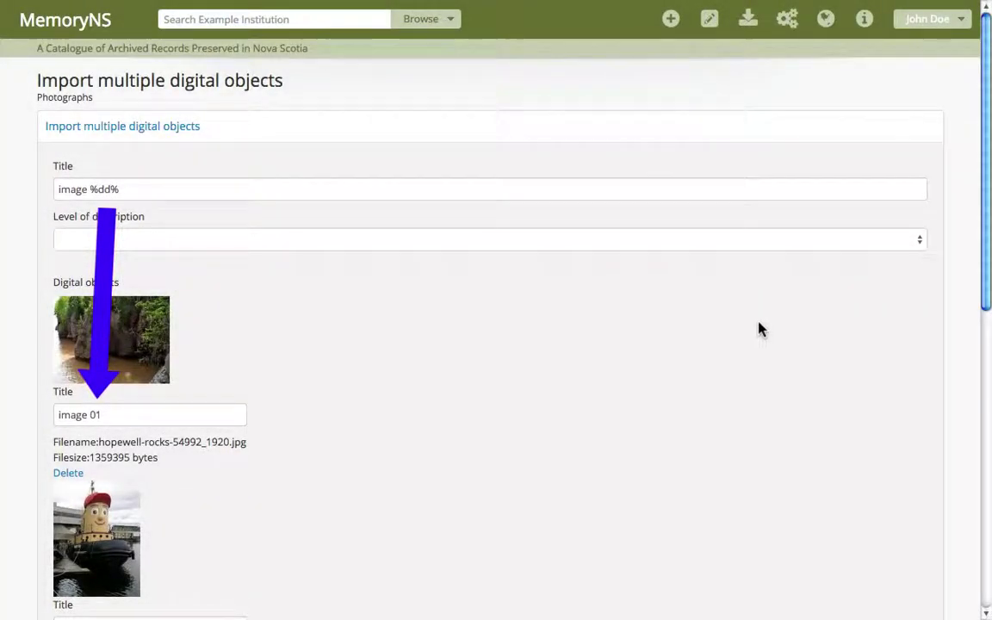
Change the title pattern to 'photo %dd%' and set the level of description to File.
double_click(67, 191)
text(photo)
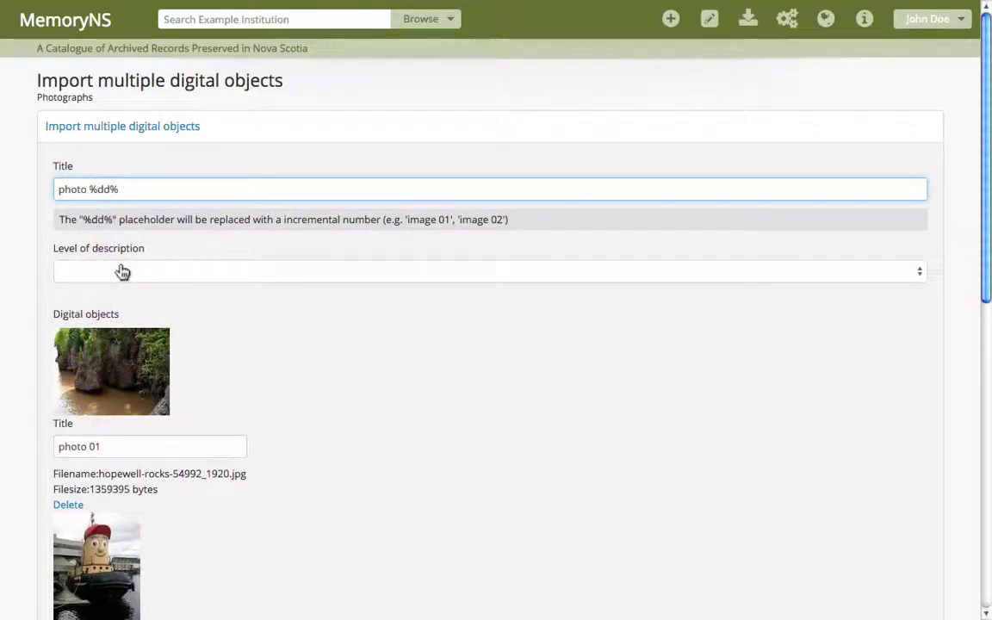
click(122, 273)
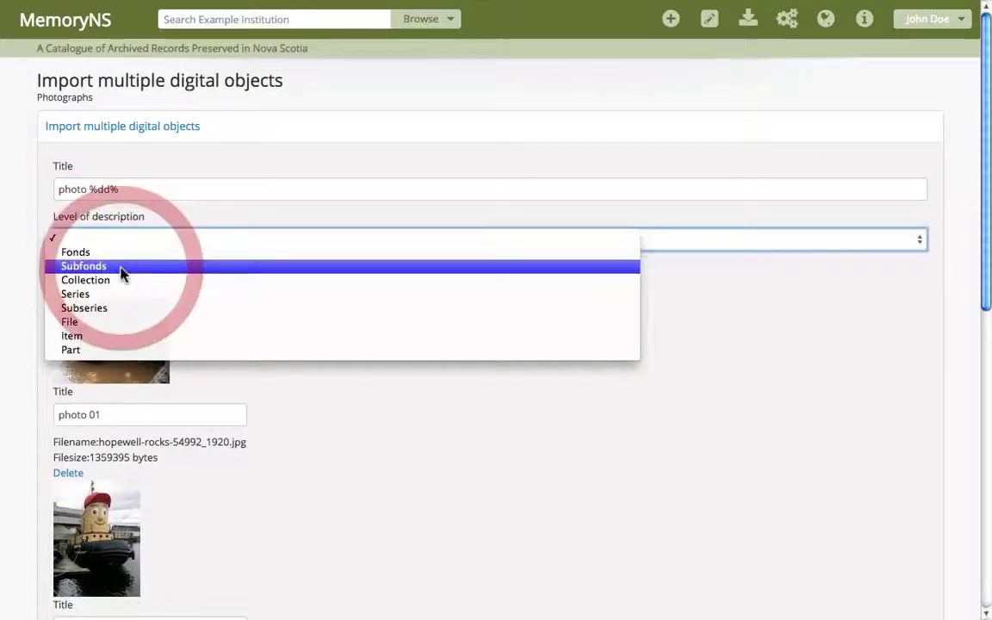
click(115, 322)
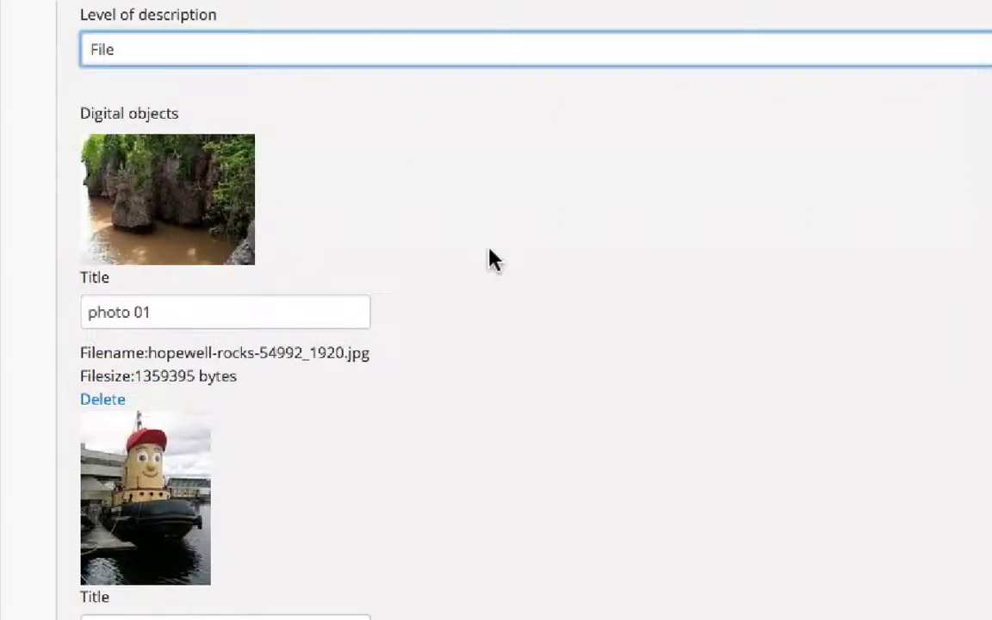
Retitle the photos Hopewell Rocks, Theodore Tugboat, Stairs and Rocky Mountains, then import them.
click(119, 312)
drag(151, 312, 80, 312)
text(Hopewell Rocks)
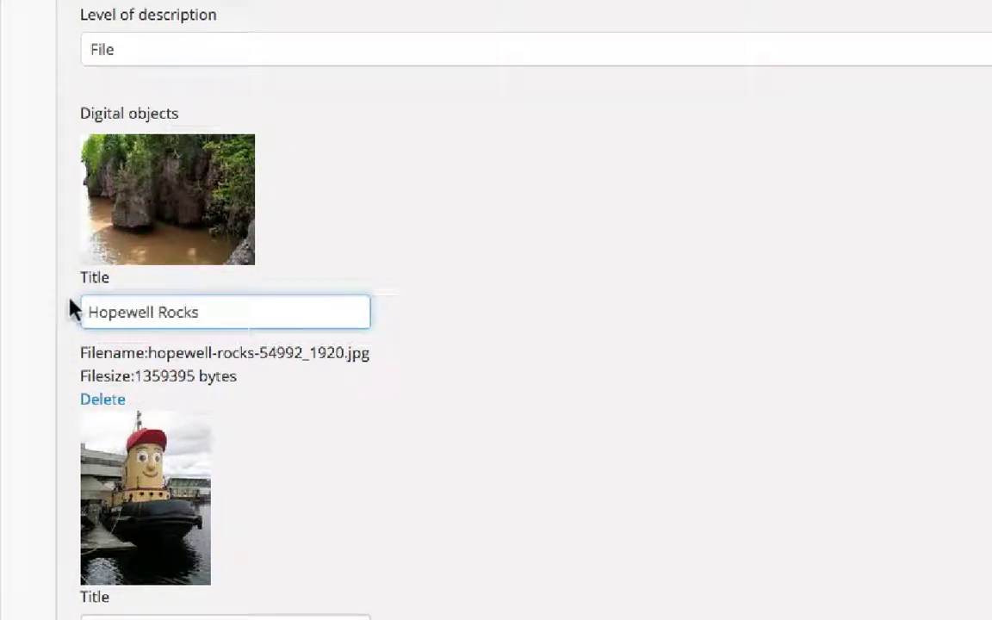
scroll(69, 297, down, 5)
drag(182, 198, 76, 197)
text(Theodore Tugboat)
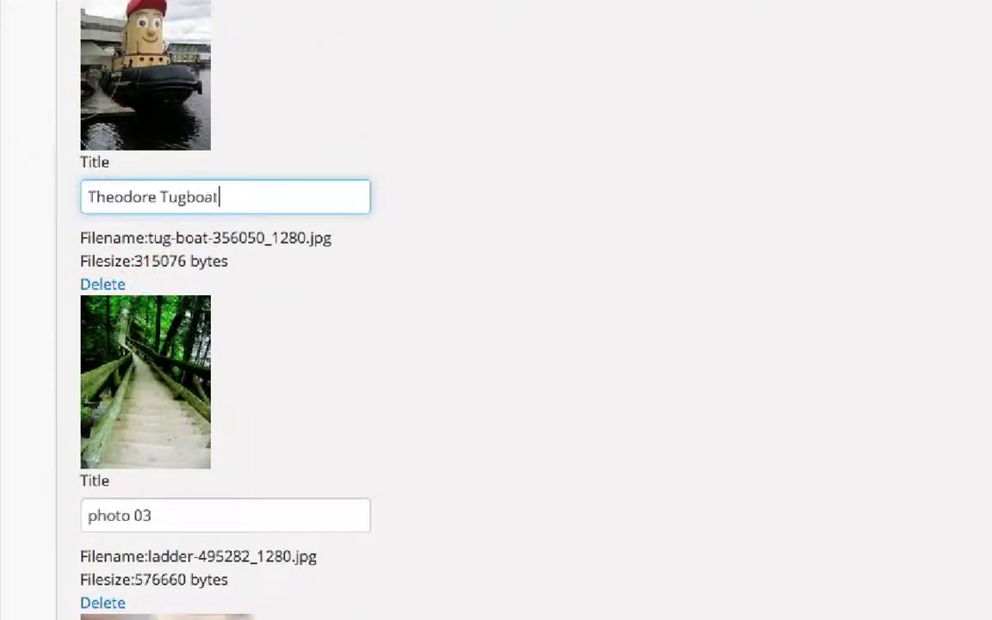
scroll(40, 183, down, 5)
drag(177, 89, 81, 90)
text(Stairs)
scroll(35, 77, down, 1)
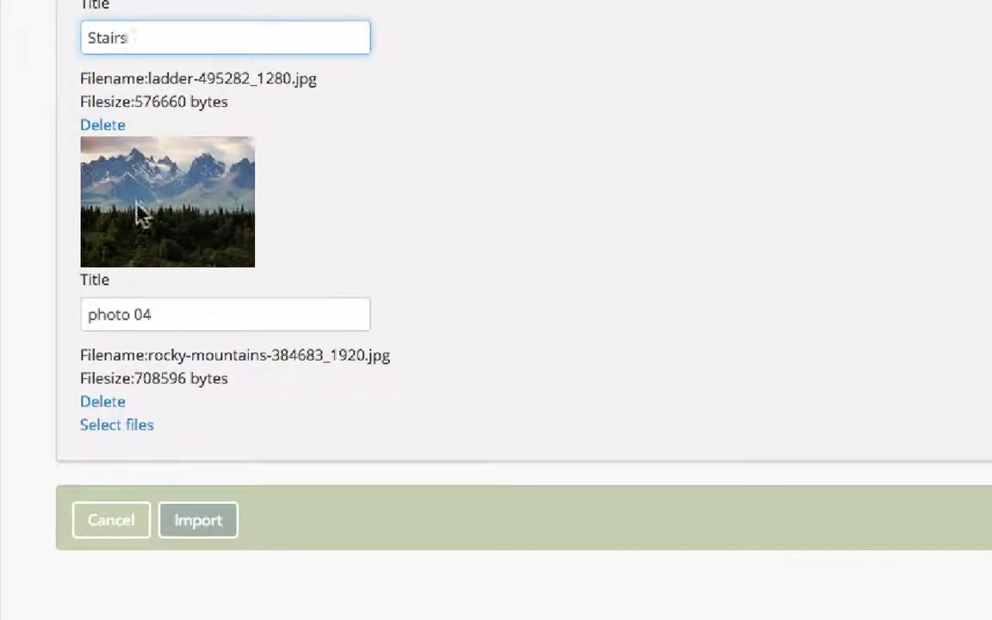
drag(190, 312, 48, 312)
text(Rocky Mountains)
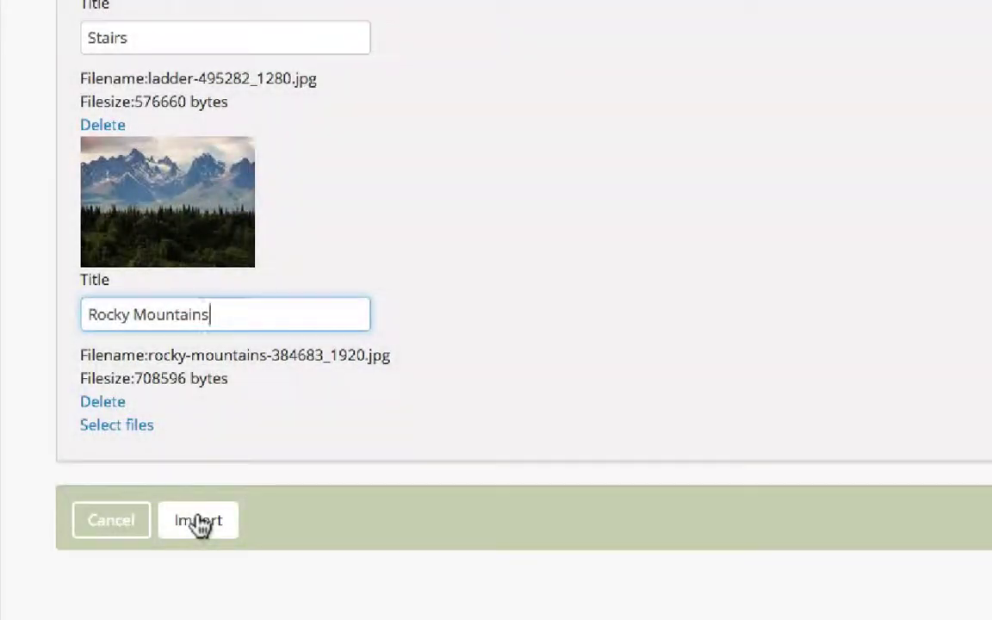
click(198, 523)
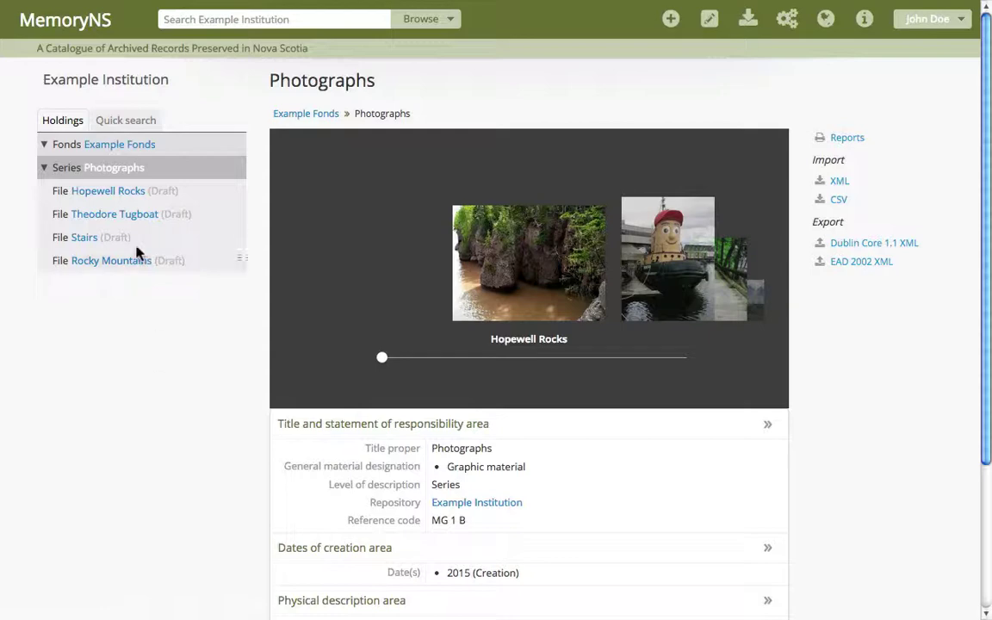
Open the Hopewell Rocks file record and leave its edit form without saving.
click(112, 191)
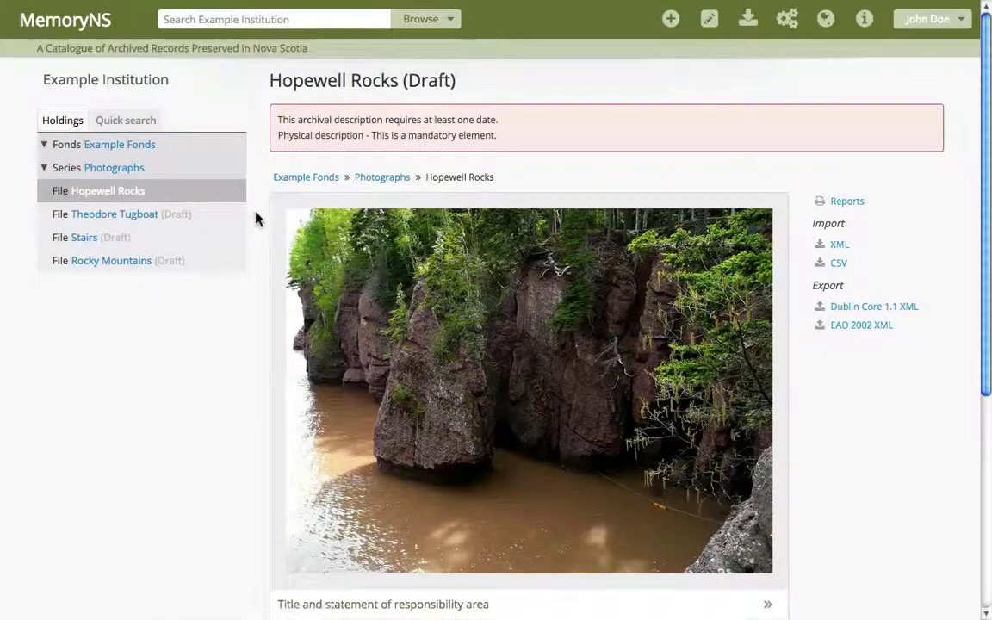
scroll(256, 220, down, 4)
click(298, 552)
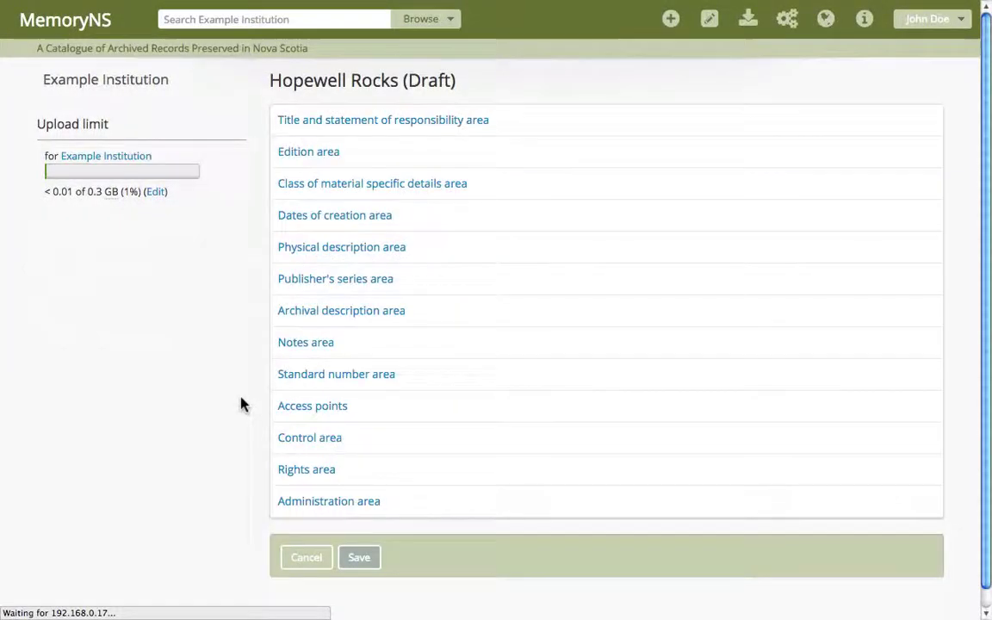
click(307, 557)
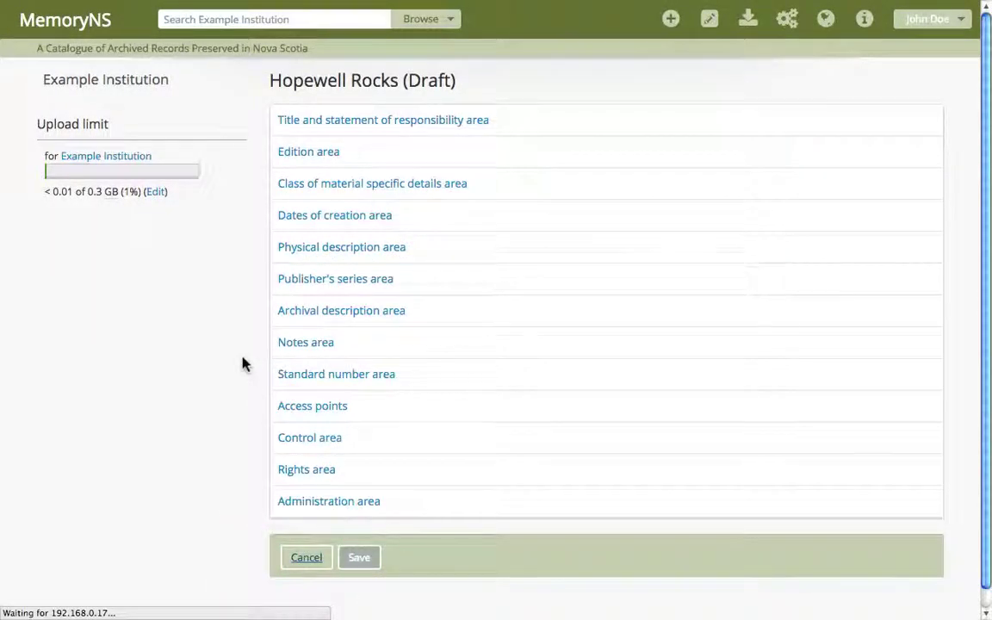
Delete the Hopewell Rocks record, leaving three photos under Photographs.
scroll(224, 343, down, 5)
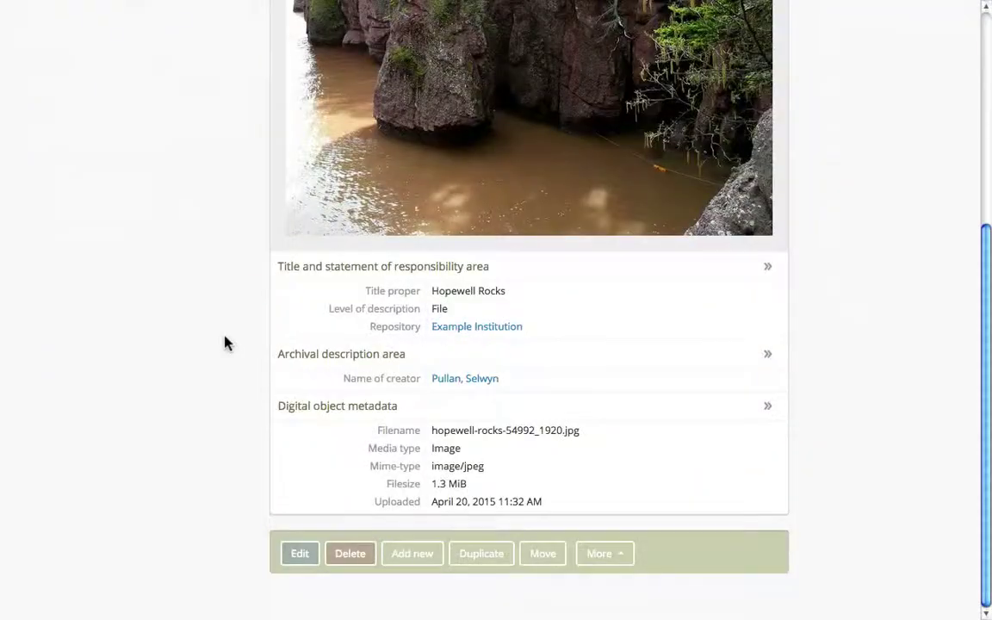
click(347, 558)
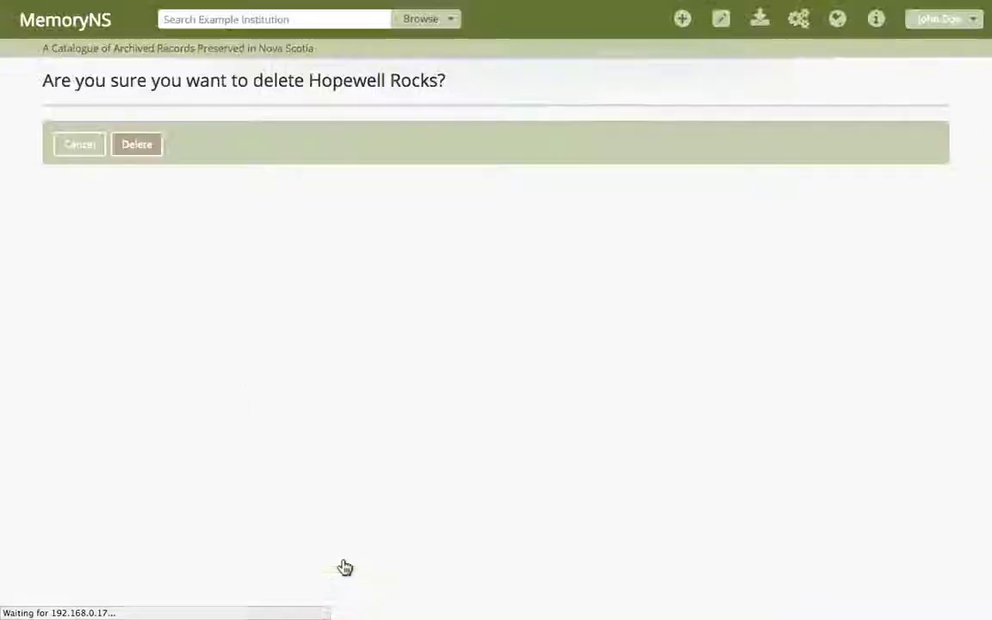
click(137, 147)
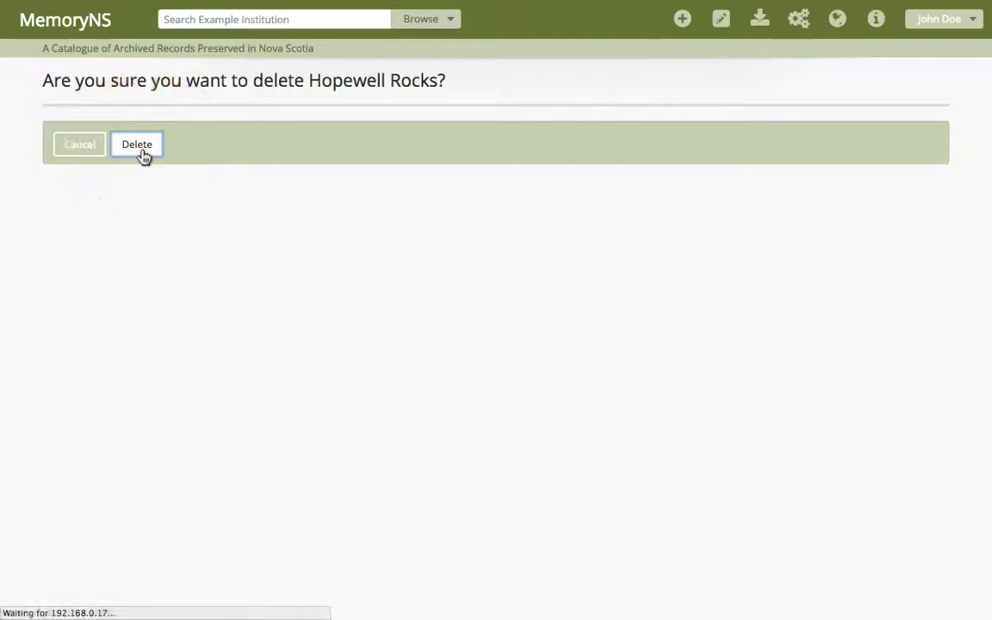